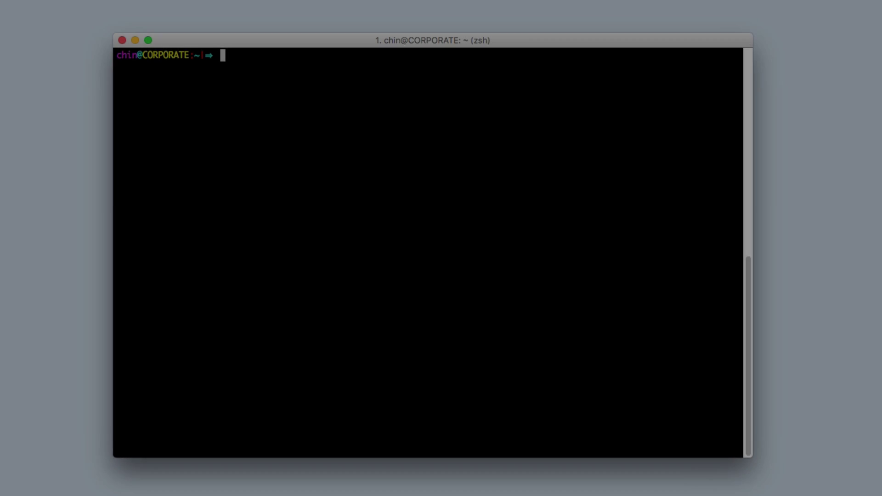
type("ssh root@10.192.127.213")
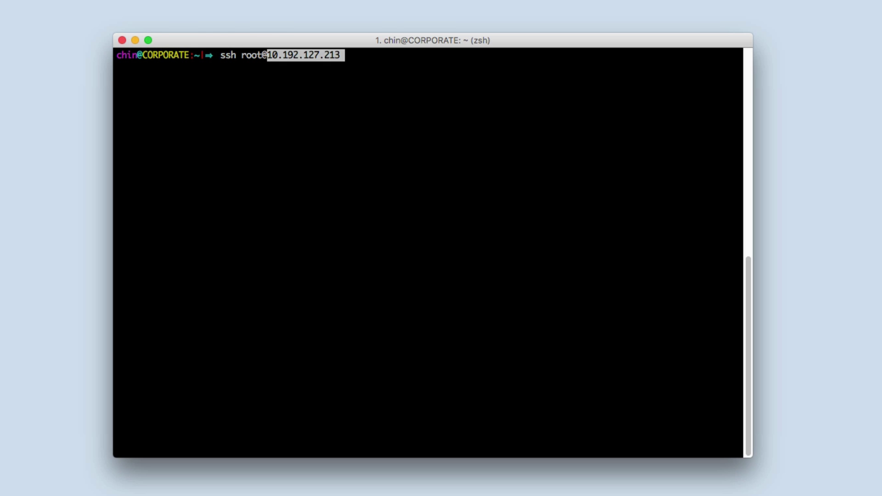
key("Return")
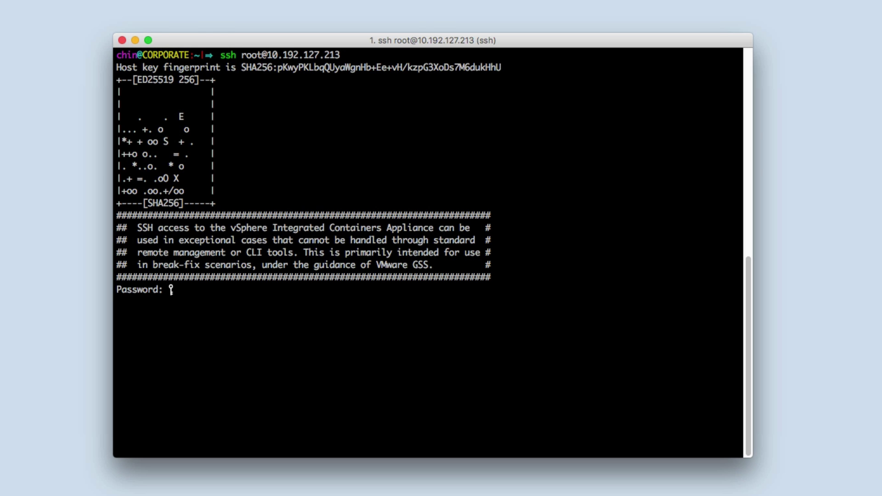
key("Return")
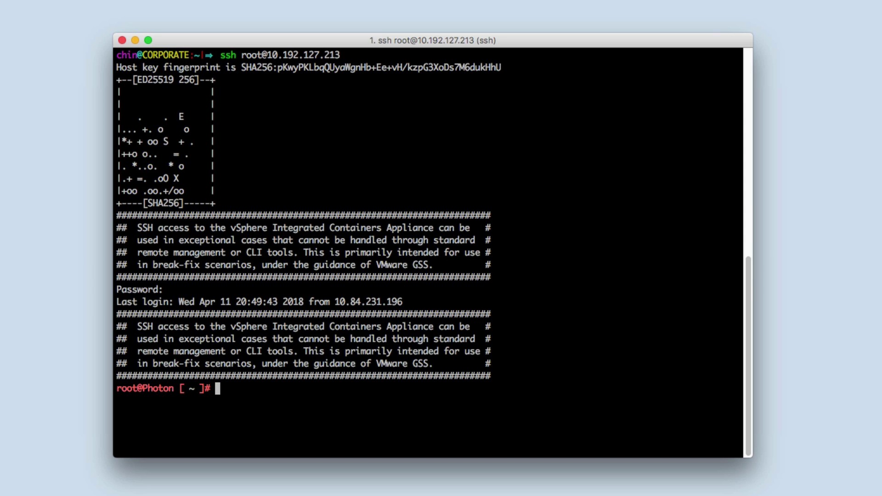
key("super+Tab")
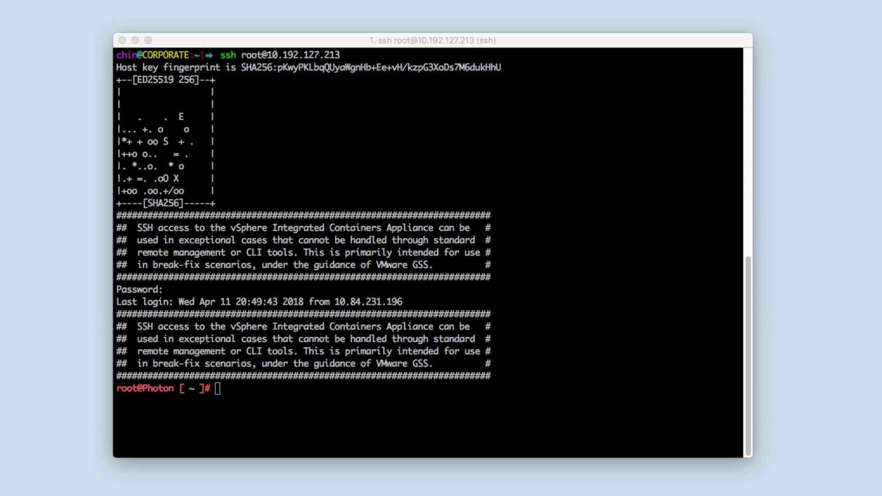
left_click(337, 235)
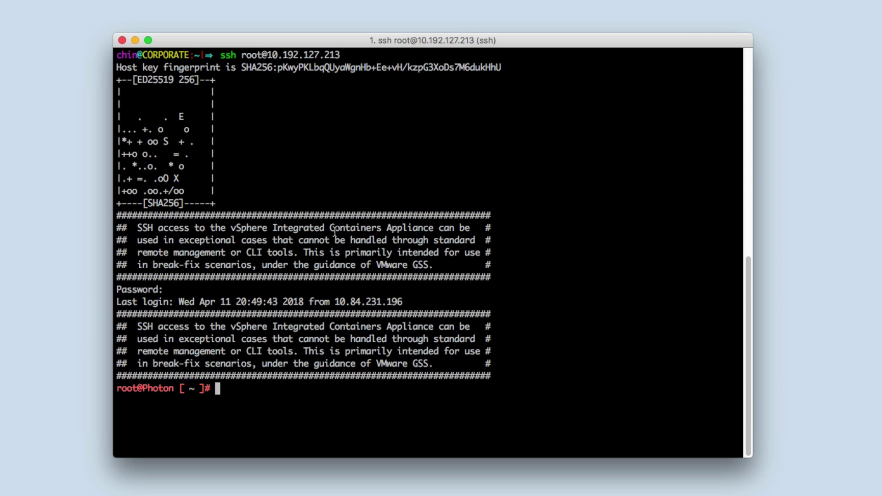
type("/etc/vmw")
type("are/support/")
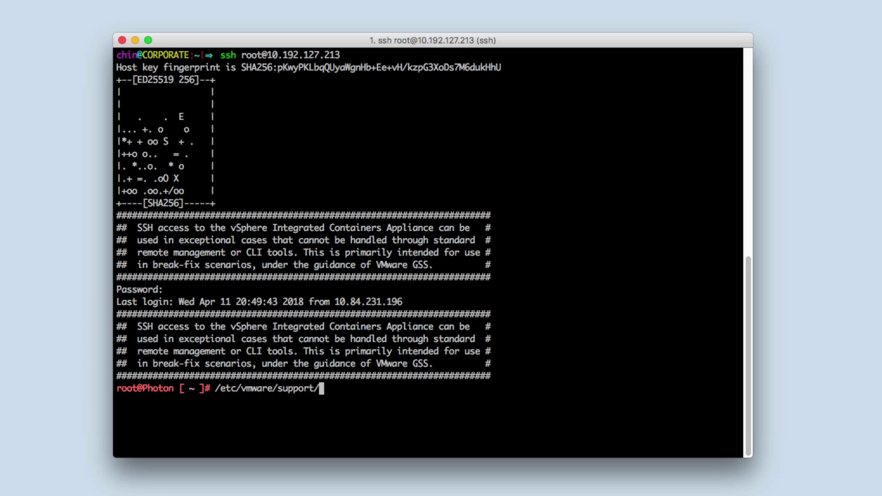
type("appliance-s")
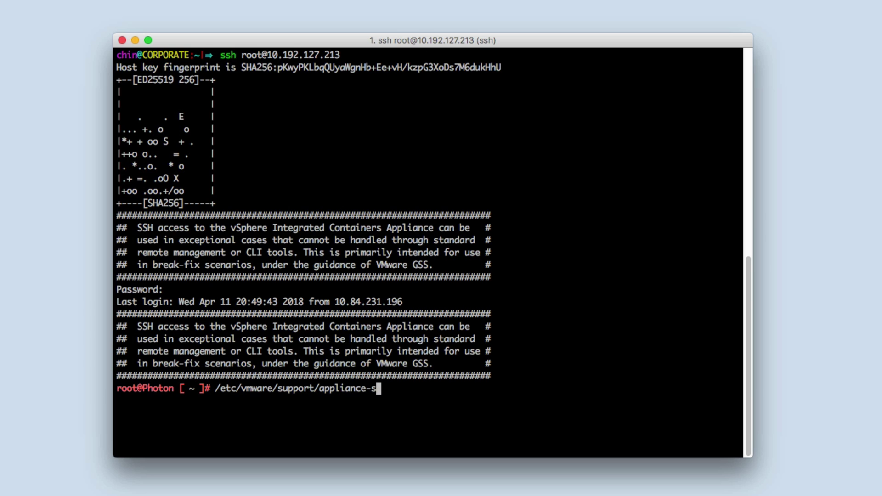
type("upport.sh")
Step: Run /etc/vmware/support/appliance-support.sh to build the VIC log bundle under /storage/log
key("Return")
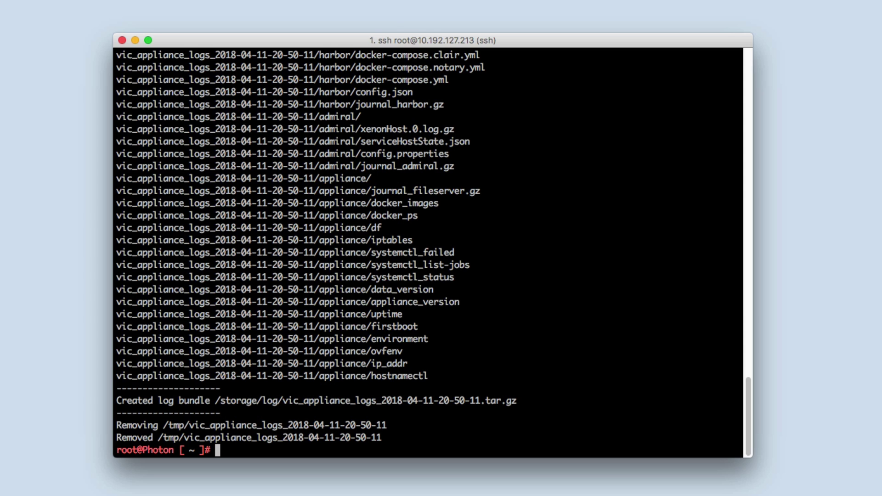
type("tar xvf ")
type("/storage/log/vic_appliance_logs_2018-04-11-20-50-11.tar.gz")
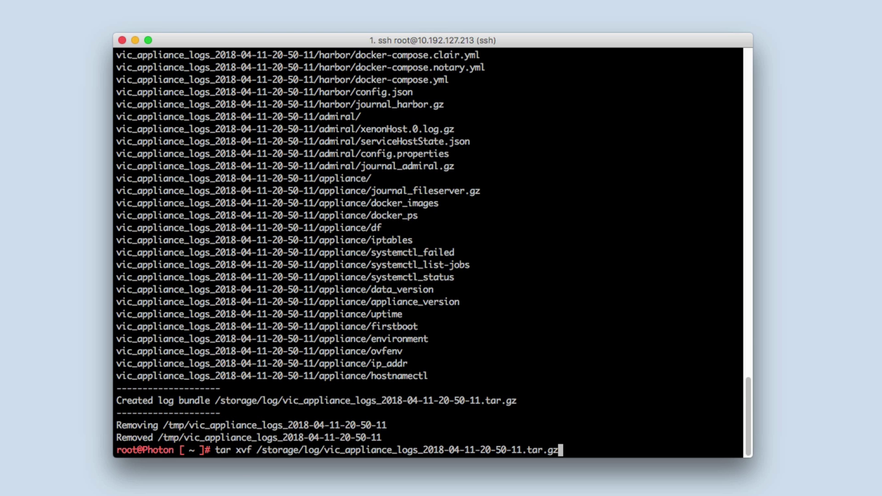
Step: Extract the bundle with tar xvf, then list the vic_appliance_logs folder with ls -al
key("Return")
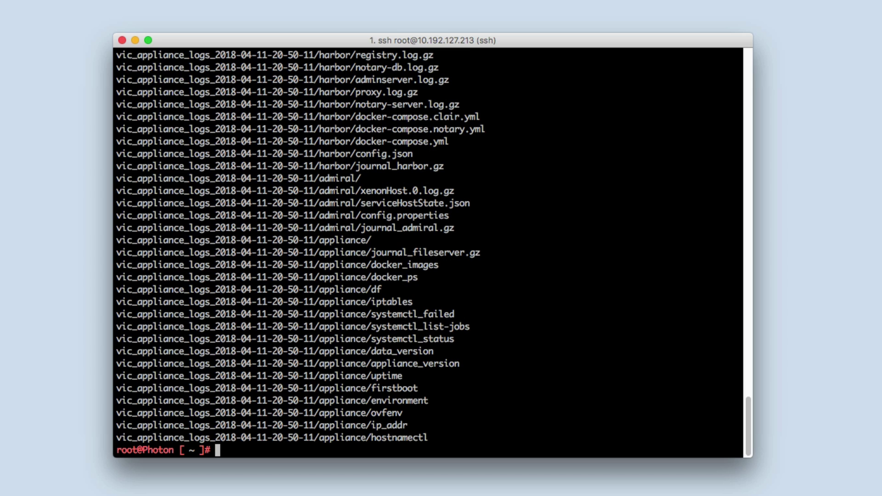
type("ls ")
type("-al vic-")
key("BackSpace")
type("_ap")
key("Tab")
key("Return")
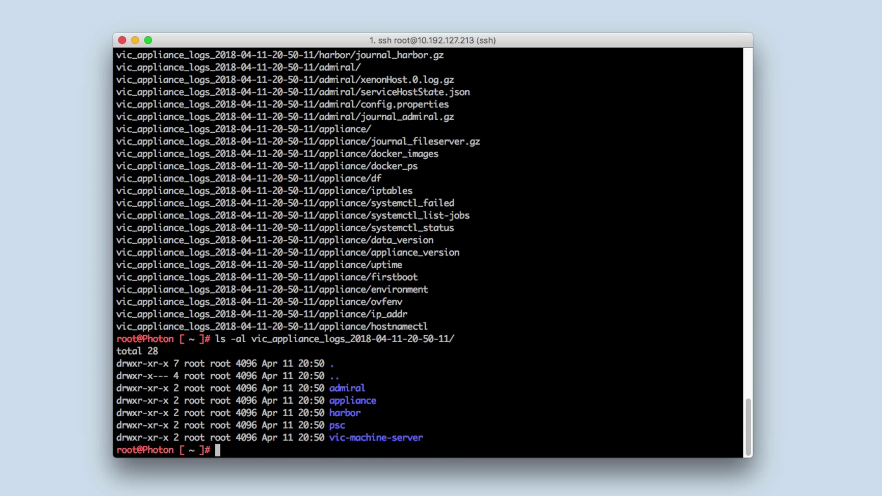